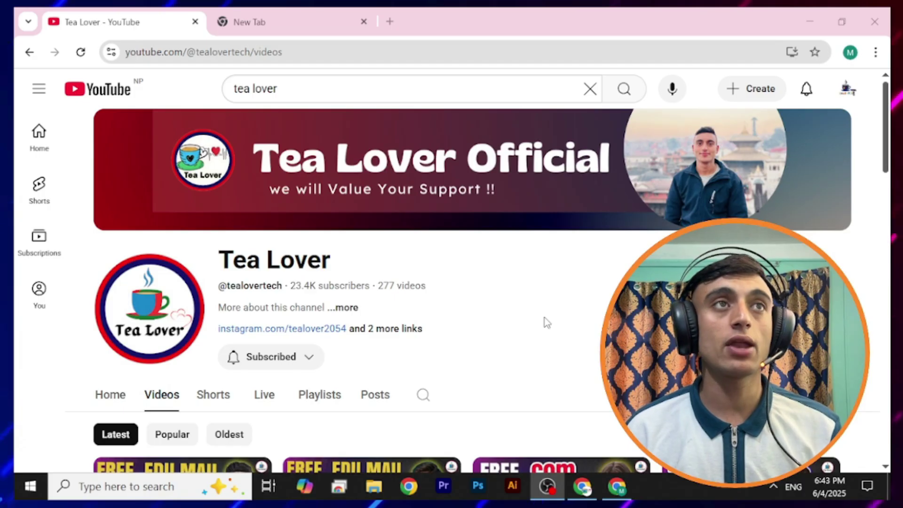
# Step: Switch from the Tea Lover Videos page to the blank new browser tab
pyautogui.click(303, 18)
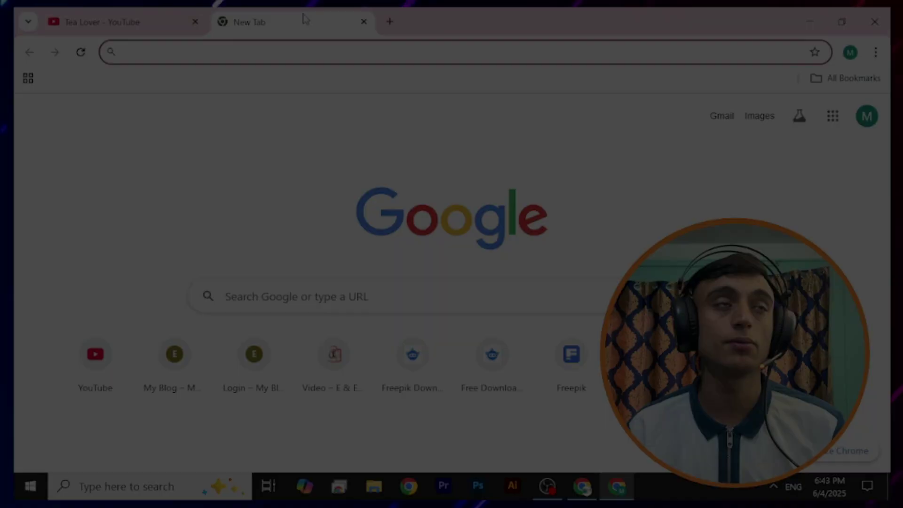
# Step: Search Google for 'media dl', open mediadl.app and scroll down to the RDP Azure offer
pyautogui.write('media dl')
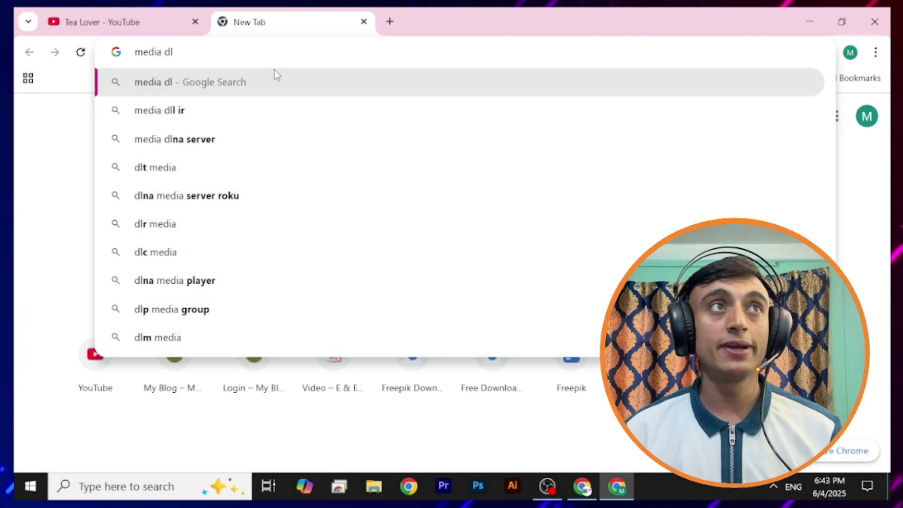
pyautogui.press('Return')
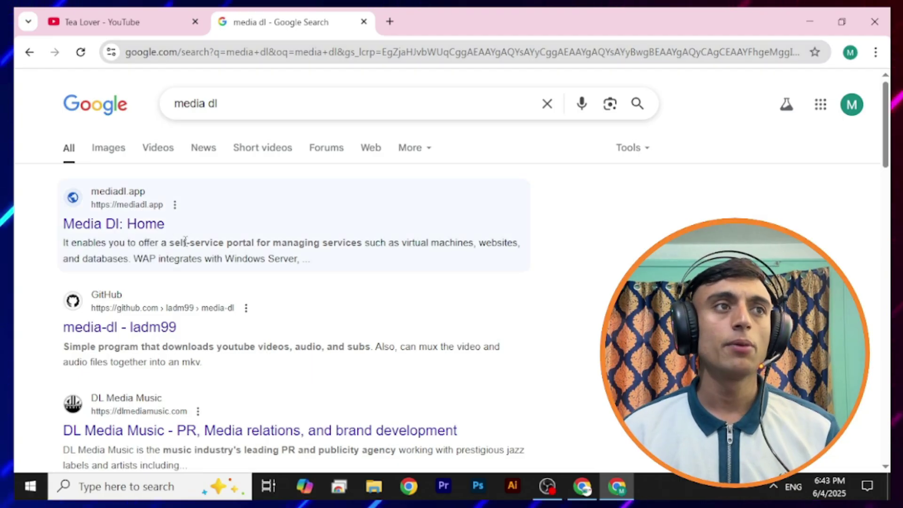
pyautogui.click(140, 230)
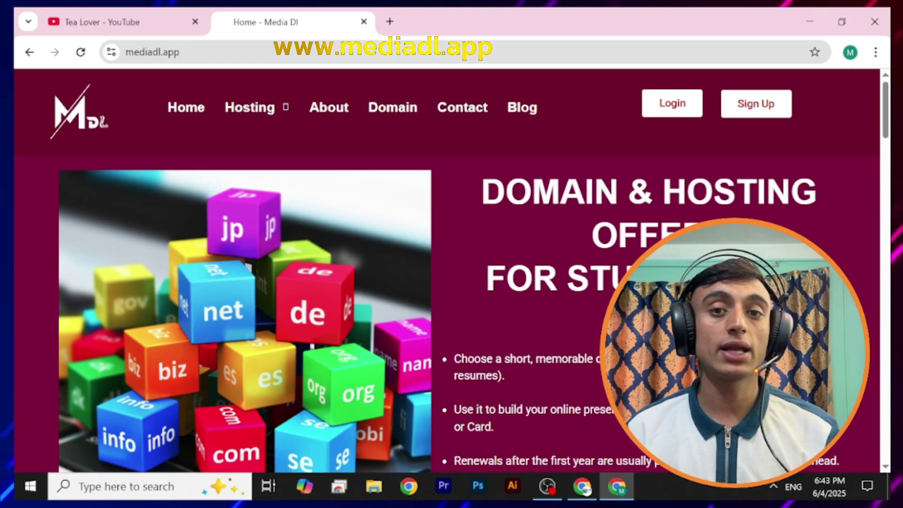
pyautogui.scroll(-1, 625, 248)
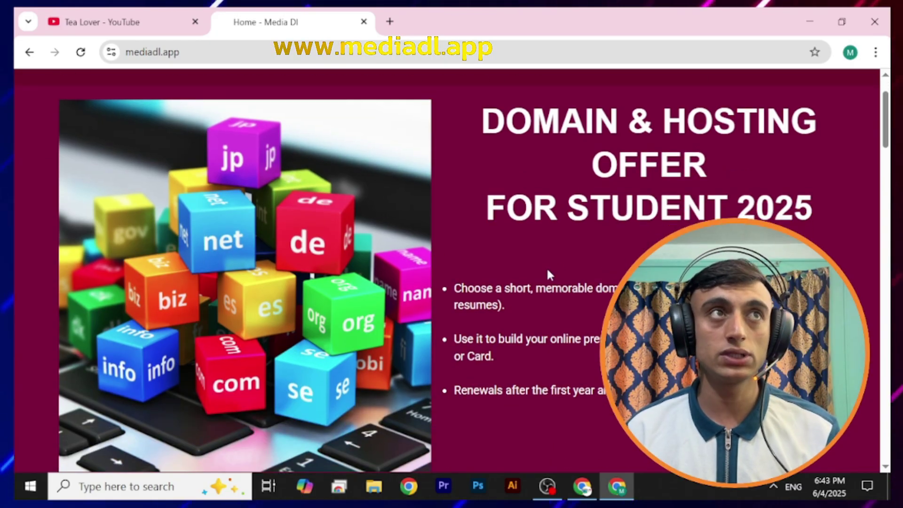
pyautogui.scroll(-1, 546, 267)
pyautogui.scroll(-4, 560, 262)
pyautogui.scroll(-4, 558, 259)
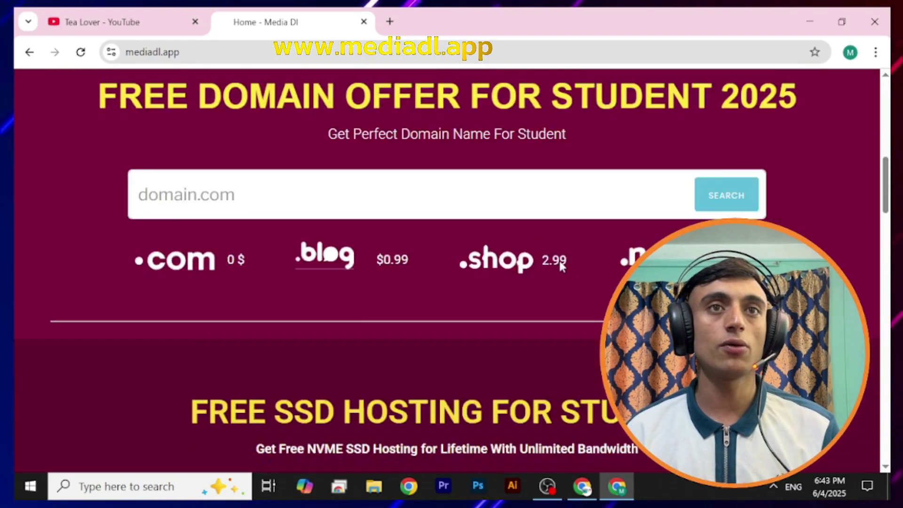
pyautogui.scroll(-3, 560, 264)
pyautogui.scroll(-6, 560, 264)
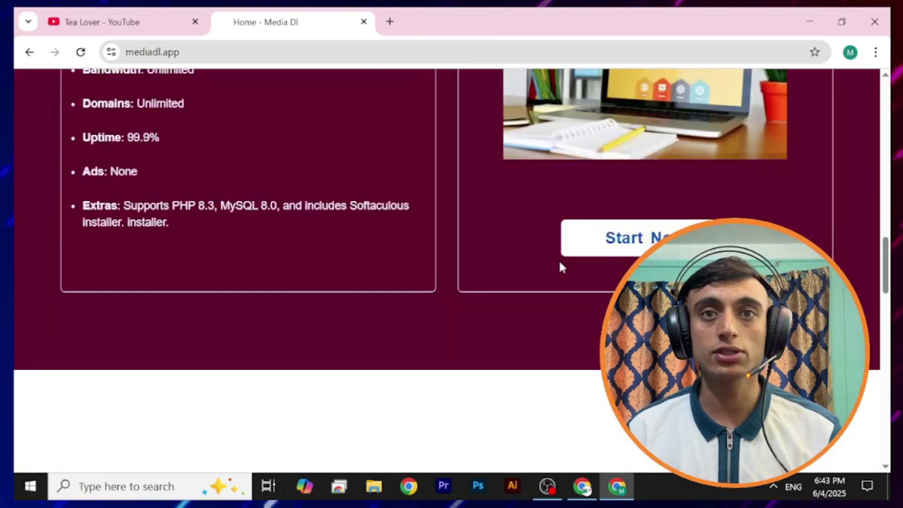
pyautogui.scroll(-3, 560, 264)
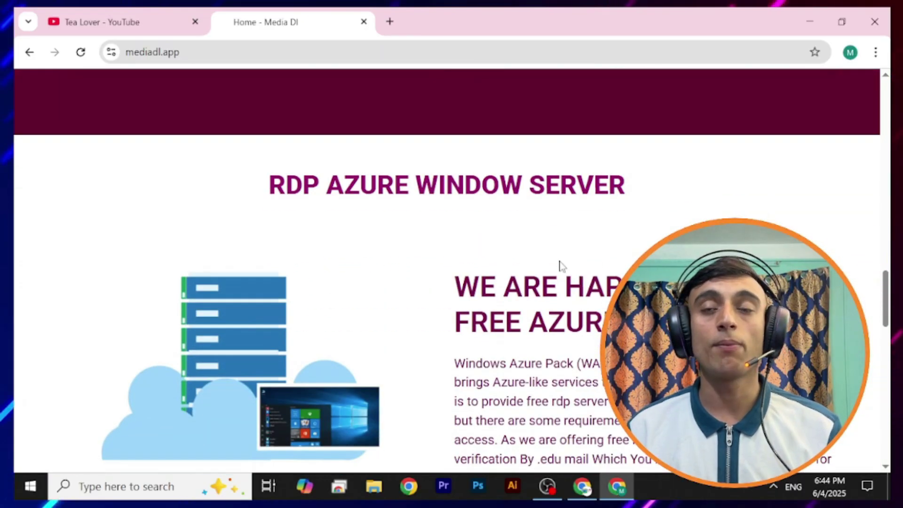
pyautogui.scroll(-1, 560, 265)
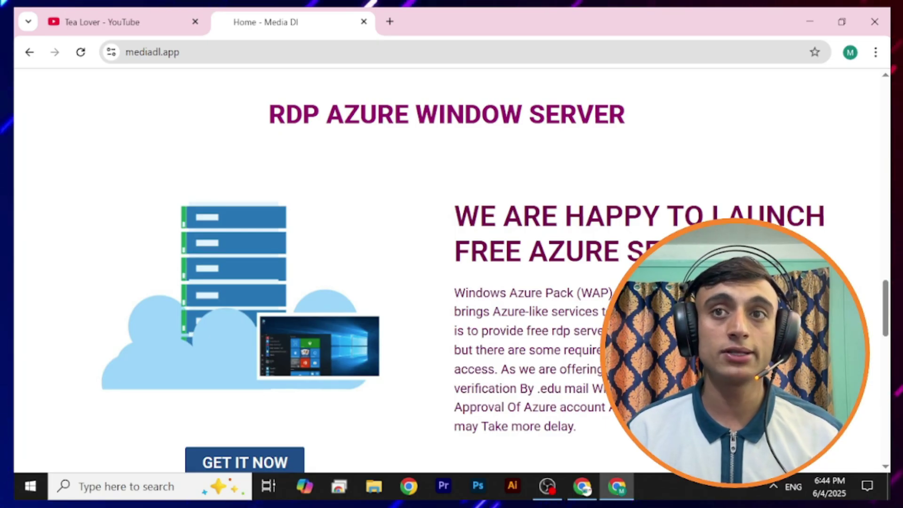
# Step: Highlight the offer's .edu mail requirement, then open its Windows Servers plans page
pyautogui.moveTo(560, 350); pyautogui.dragTo(601, 350)
pyautogui.click(601, 350)
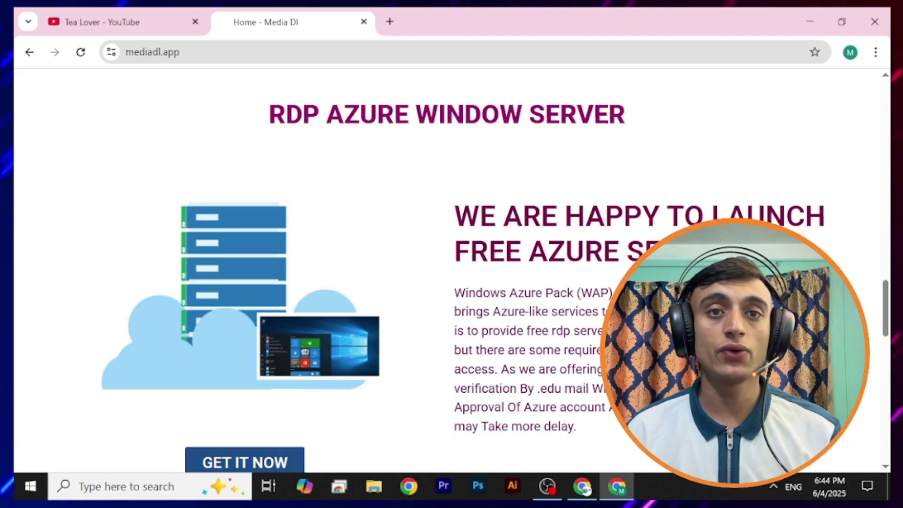
pyautogui.moveTo(530, 391); pyautogui.dragTo(589, 403)
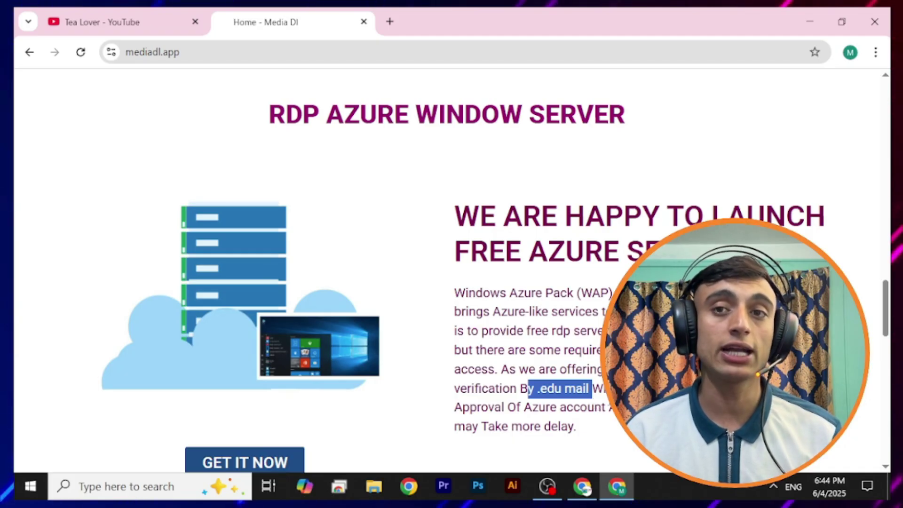
pyautogui.click(588, 402)
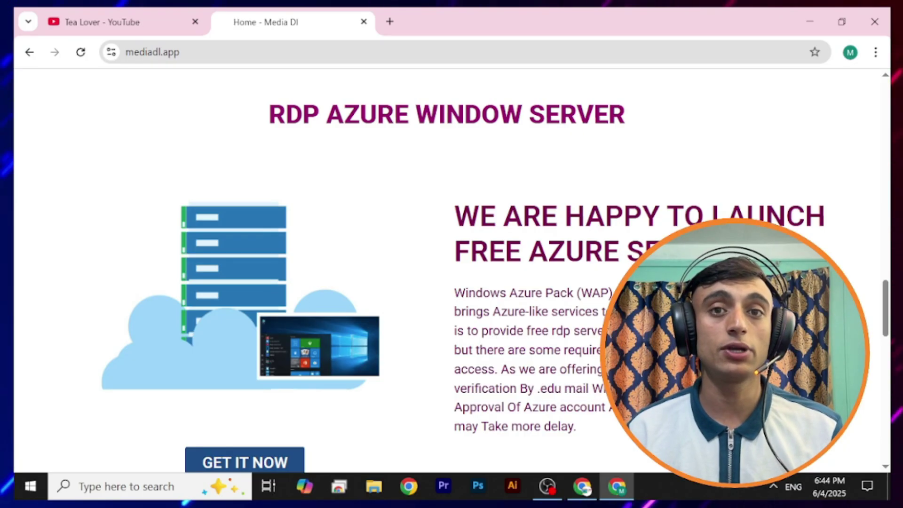
pyautogui.scroll(-1, 383, 319)
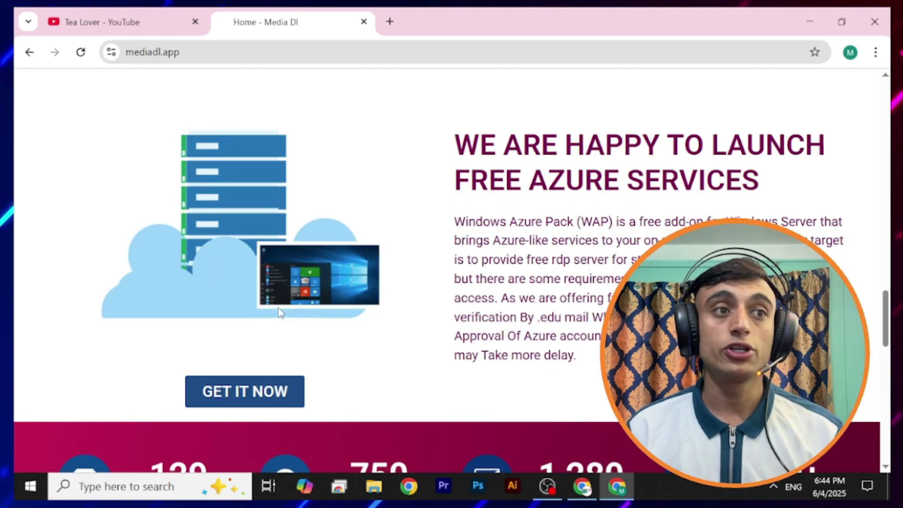
pyautogui.click(250, 393)
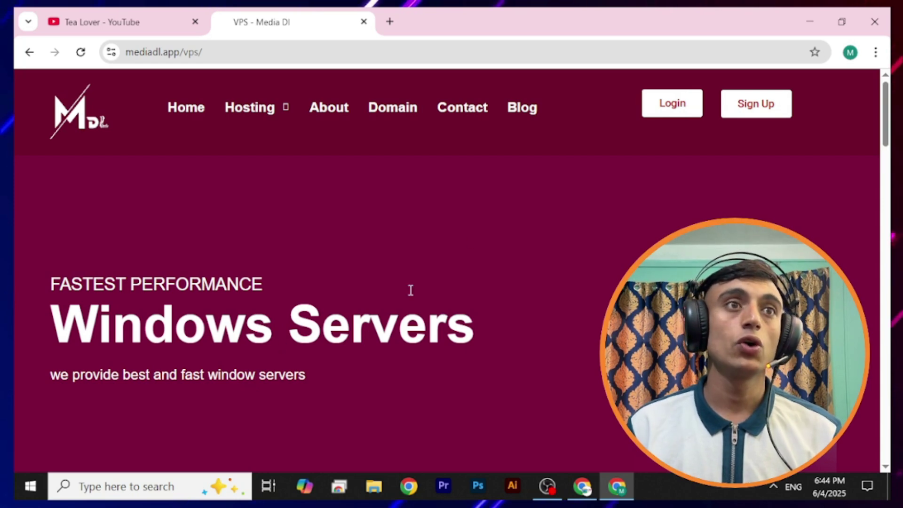
# Step: Pick the Window Azure plan with 1 Year Free Trails to reach the $0.00 Azure Pack page
pyautogui.scroll(-5, 478, 228)
pyautogui.scroll(-5, 478, 228)
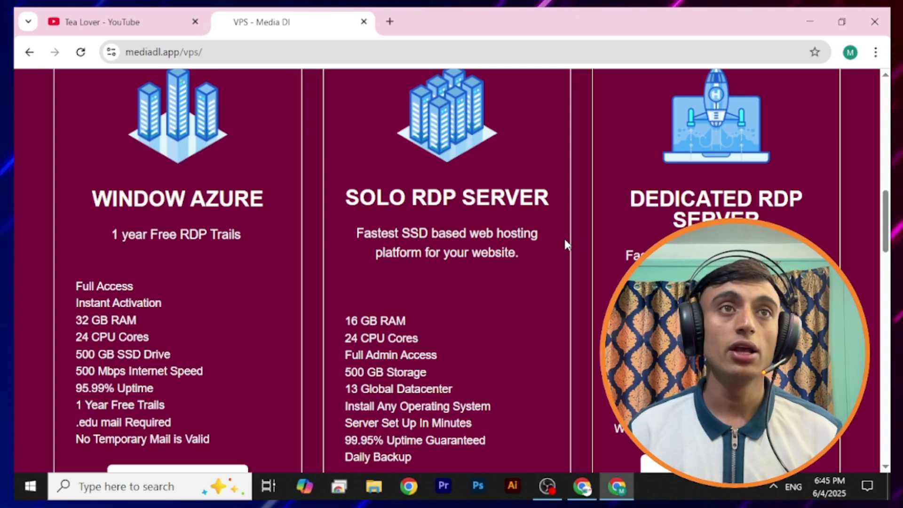
pyautogui.scroll(-1, 565, 243)
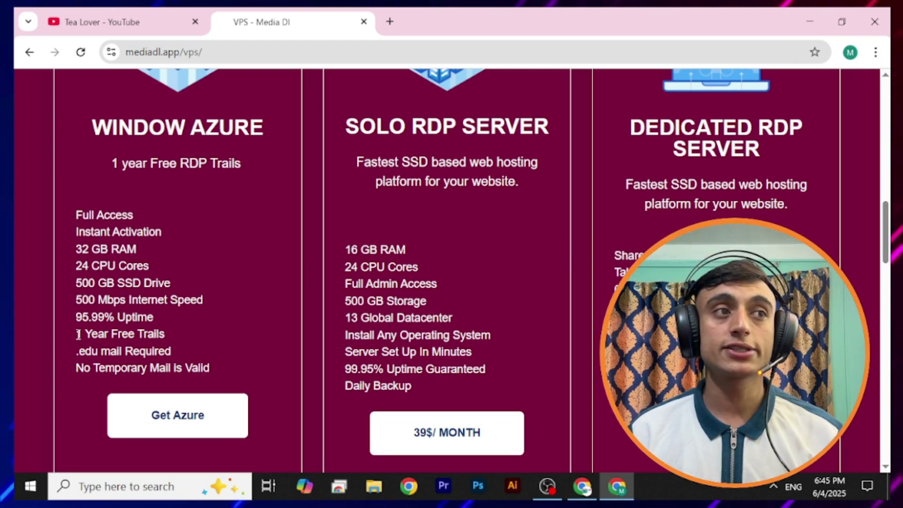
pyautogui.moveTo(78, 334); pyautogui.dragTo(183, 334)
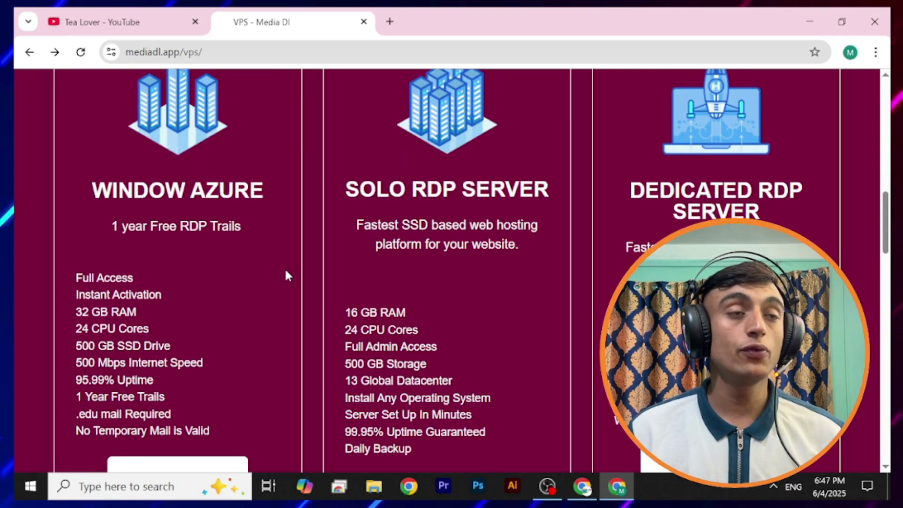
pyautogui.scroll(-3, 276, 267)
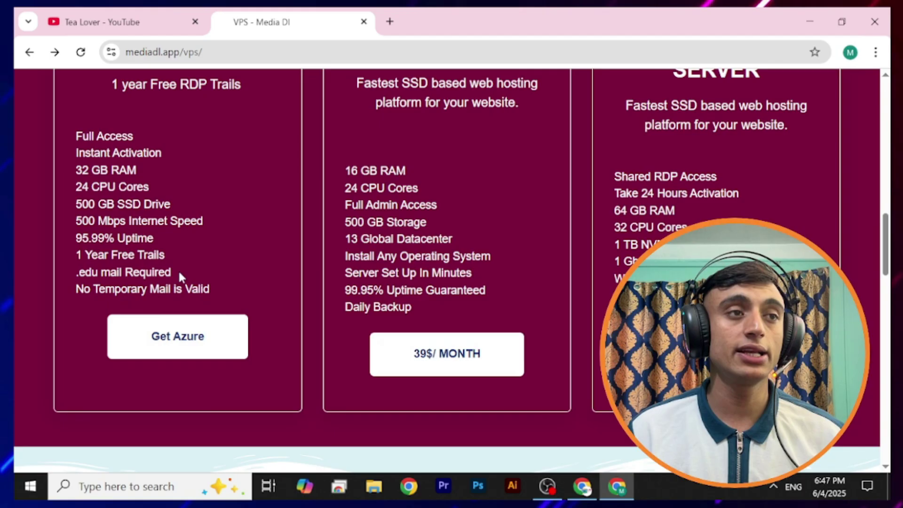
pyautogui.click(196, 349)
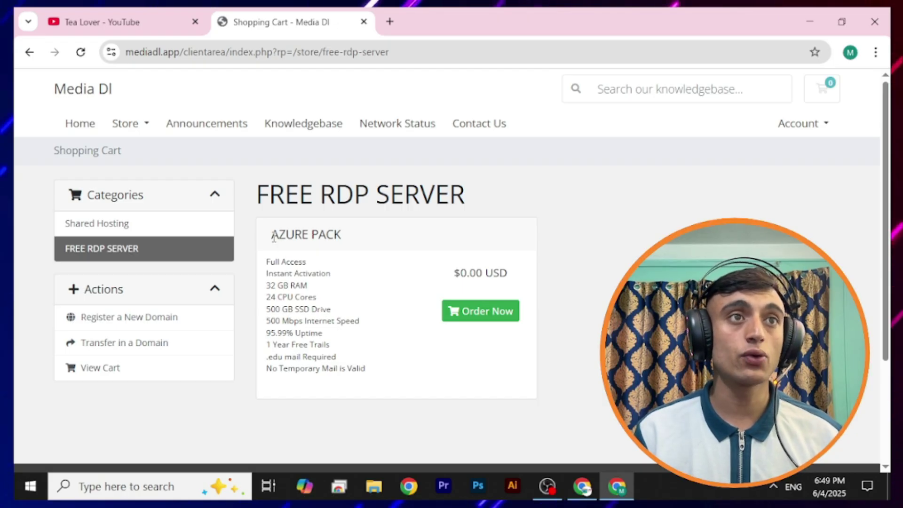
pyautogui.moveTo(271, 232); pyautogui.dragTo(372, 237)
# Step: Add the $0.00 USD Azure Pack to the cart and proceed to checkout
pyautogui.click(383, 259)
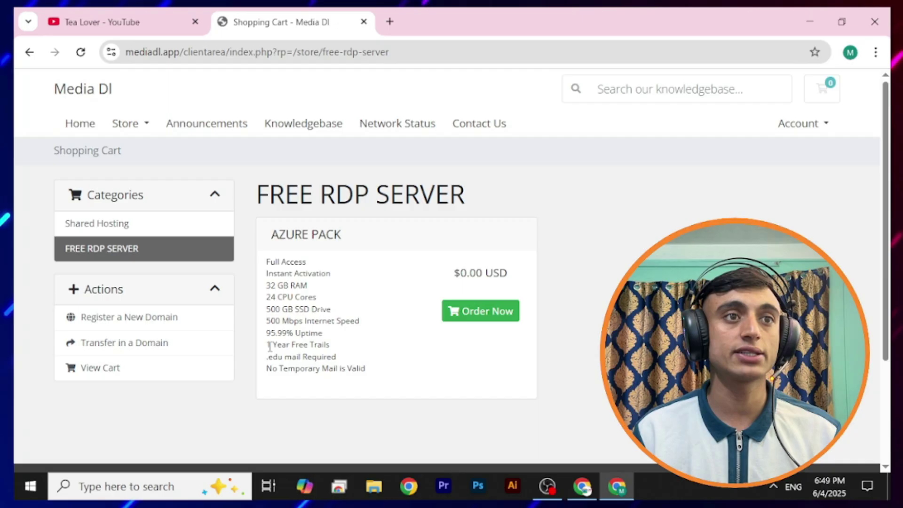
pyautogui.moveTo(266, 345); pyautogui.dragTo(359, 349)
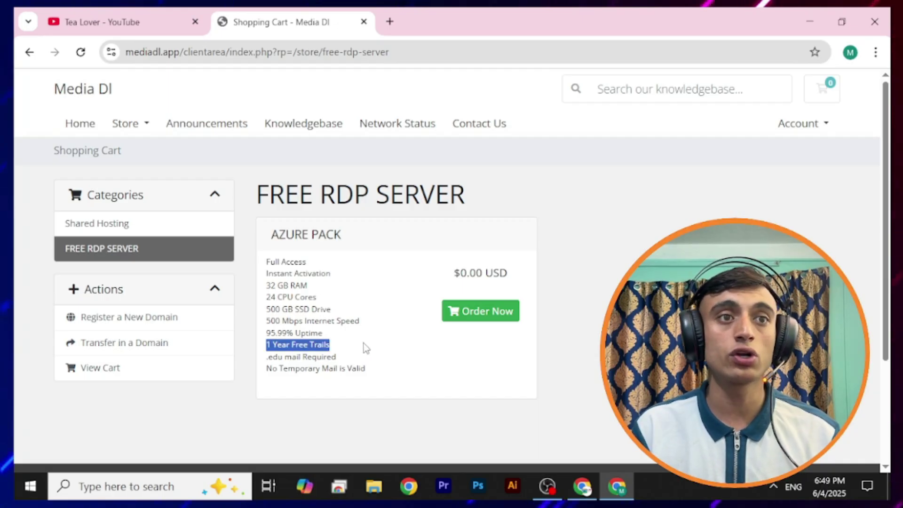
pyautogui.click(479, 320)
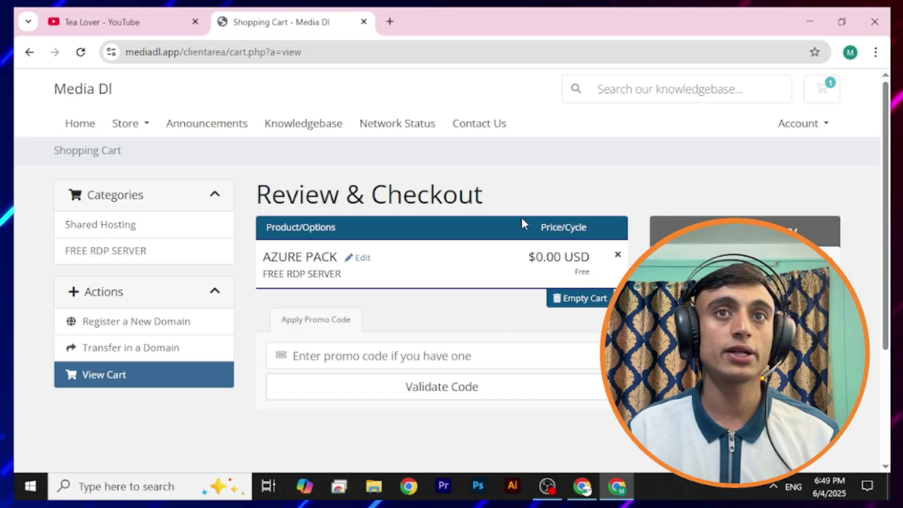
pyautogui.moveTo(527, 258); pyautogui.dragTo(599, 257)
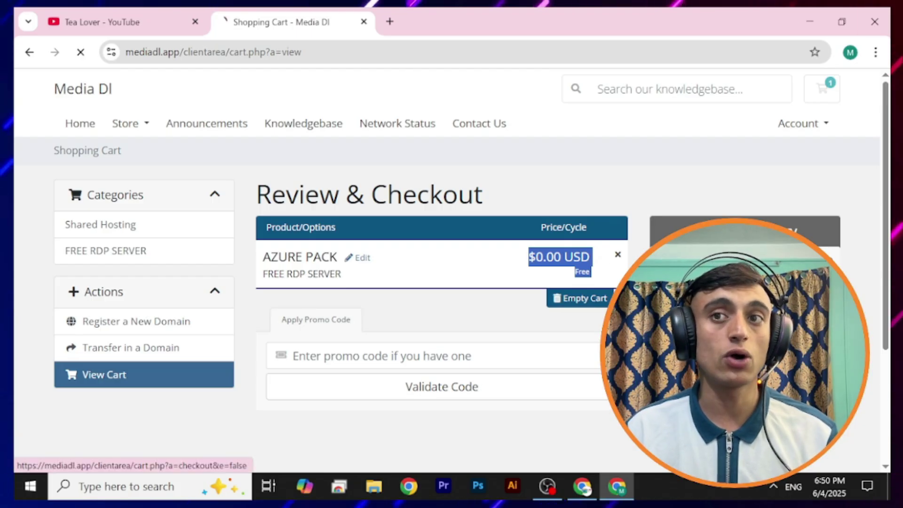
pyautogui.click(745, 371)
pyautogui.scroll(-1, 594, 225)
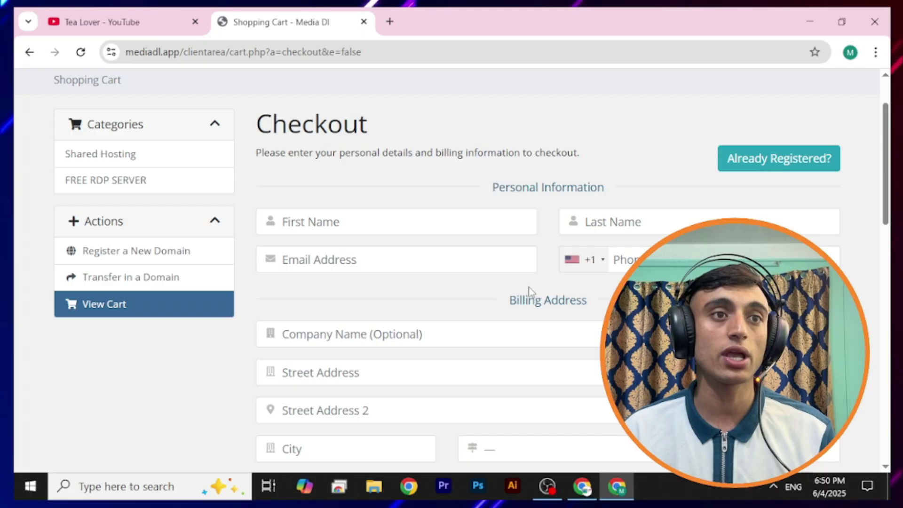
# Step: Enter the contact, billing and password details, then complete the free Azure Pack order
pyautogui.click(376, 258)
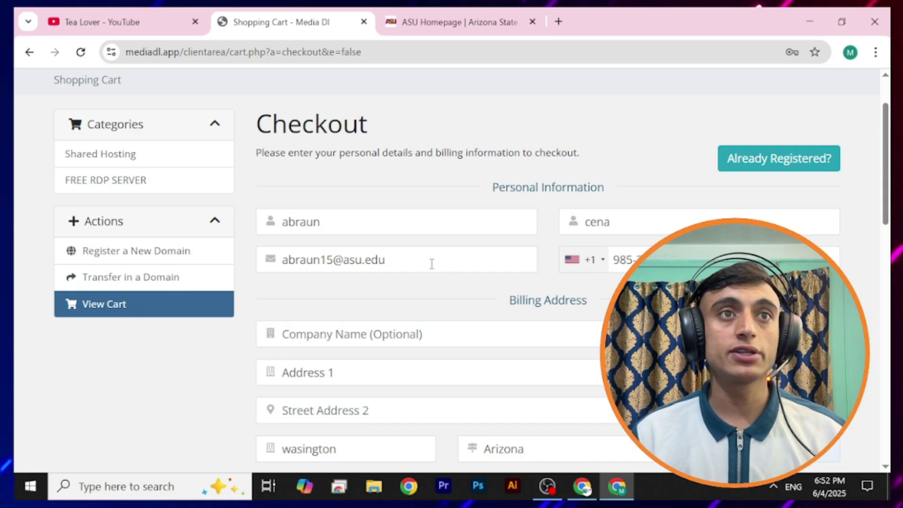
pyautogui.moveTo(431, 262); pyautogui.dragTo(287, 262)
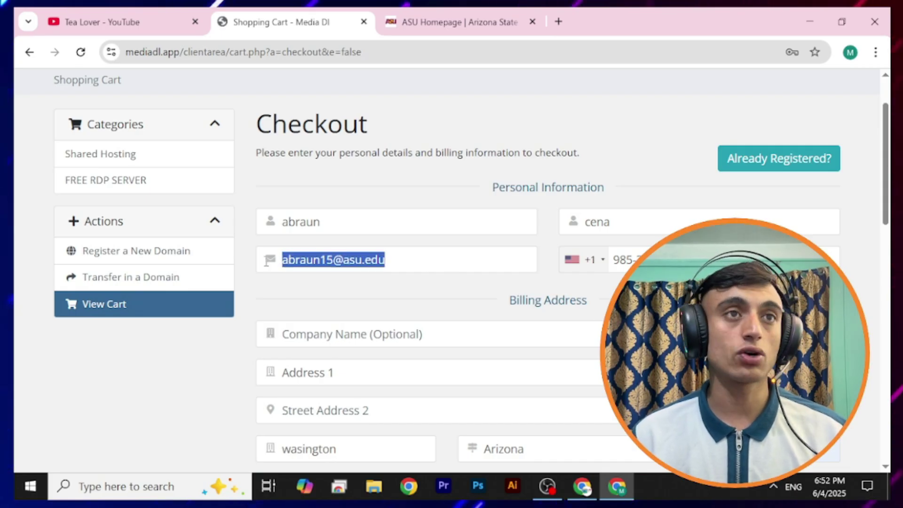
pyautogui.scroll(-7, 532, 205)
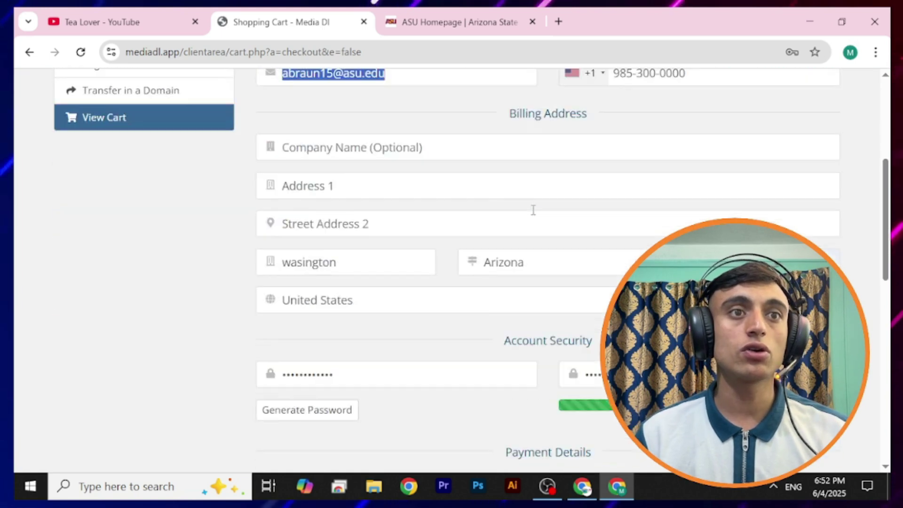
pyautogui.scroll(-3, 425, 246)
pyautogui.scroll(-4, 425, 247)
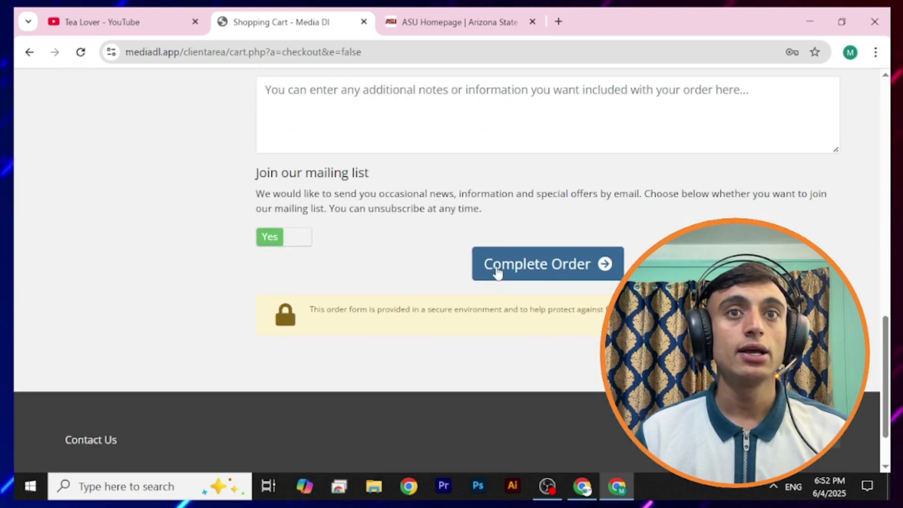
pyautogui.scroll(10, 529, 262)
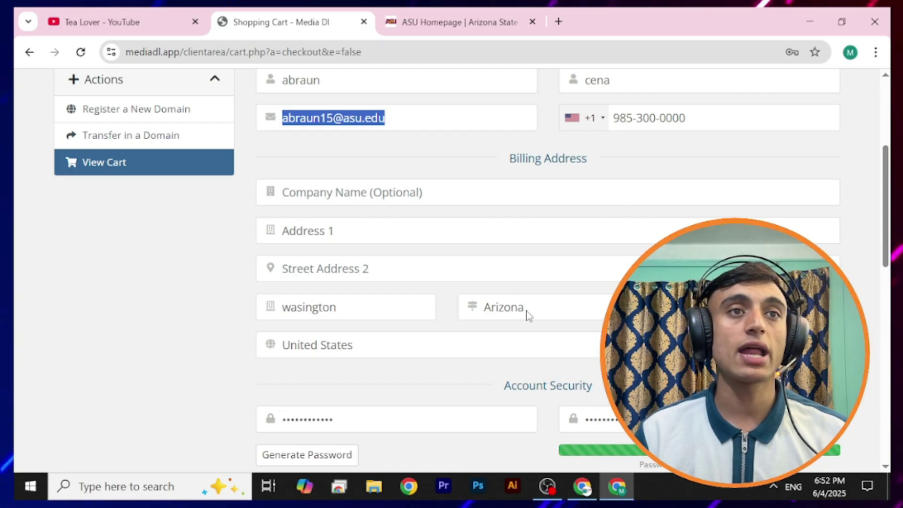
pyautogui.scroll(-12, 537, 311)
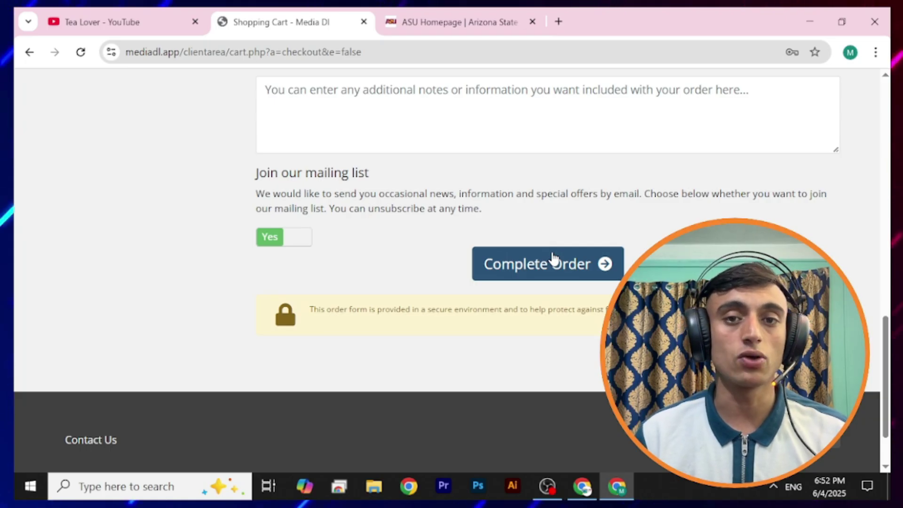
pyautogui.click(553, 260)
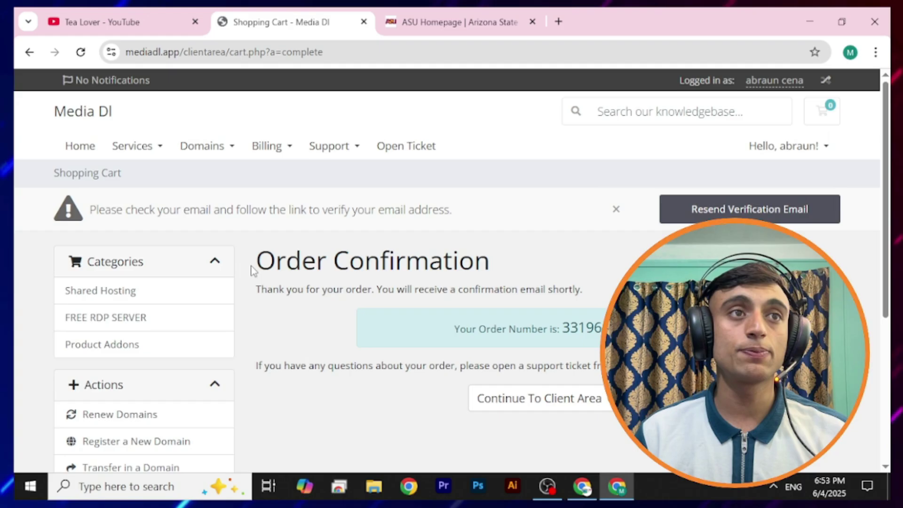
# Step: Highlight the Order Confirmation heading and the email verification notice
pyautogui.moveTo(253, 266); pyautogui.dragTo(505, 274)
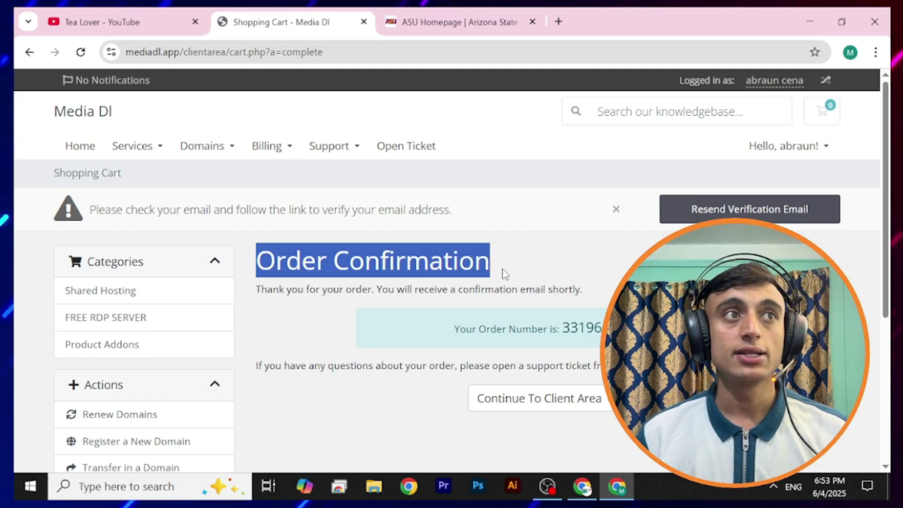
pyautogui.moveTo(127, 205); pyautogui.dragTo(426, 228)
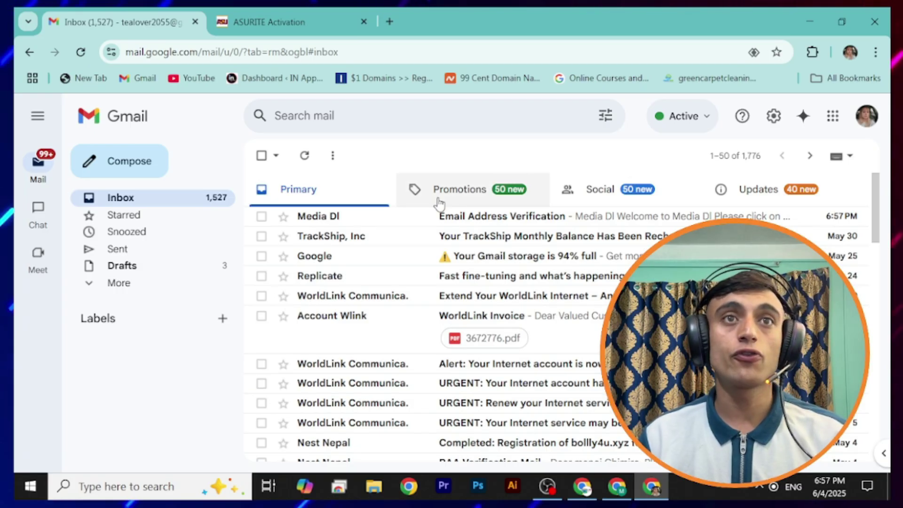
# Step: Open the Email Address Verification message, check its recipient and follow the verify link
pyautogui.click(505, 218)
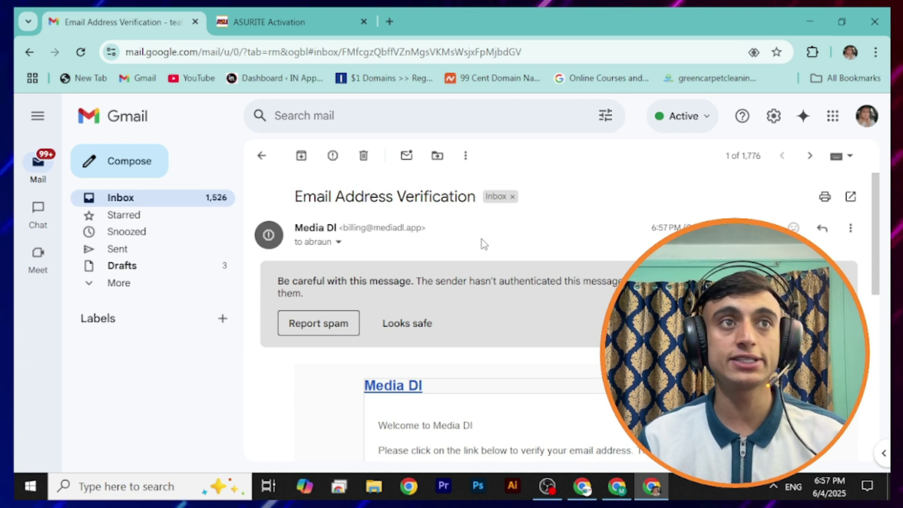
pyautogui.click(339, 242)
pyautogui.moveTo(463, 297); pyautogui.dragTo(536, 297)
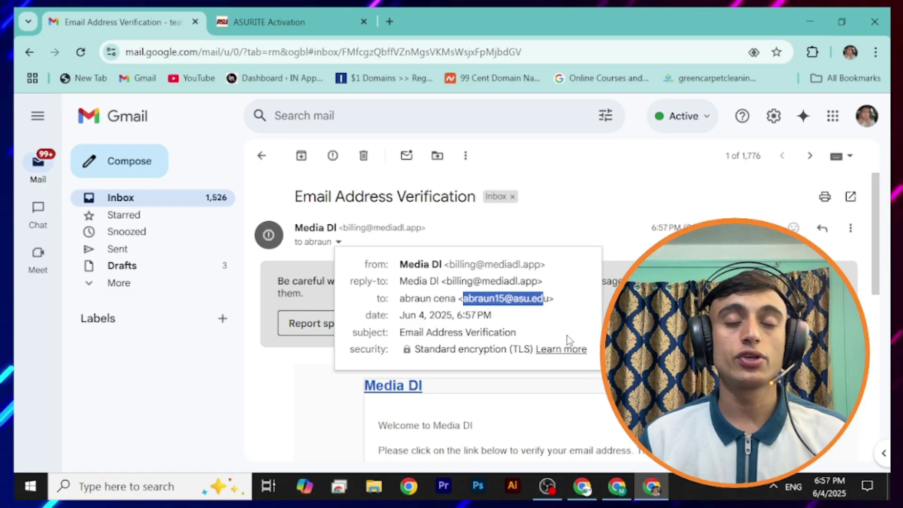
pyautogui.scroll(-4, 592, 386)
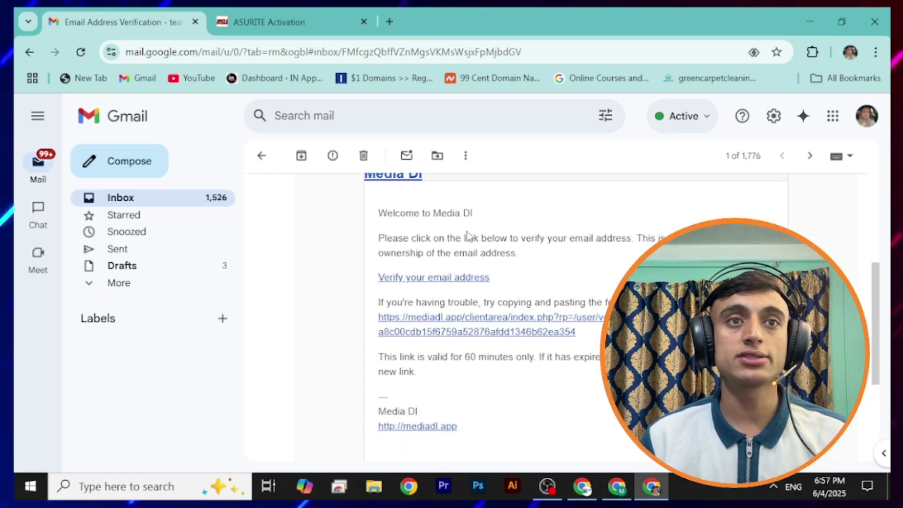
pyautogui.click(428, 279)
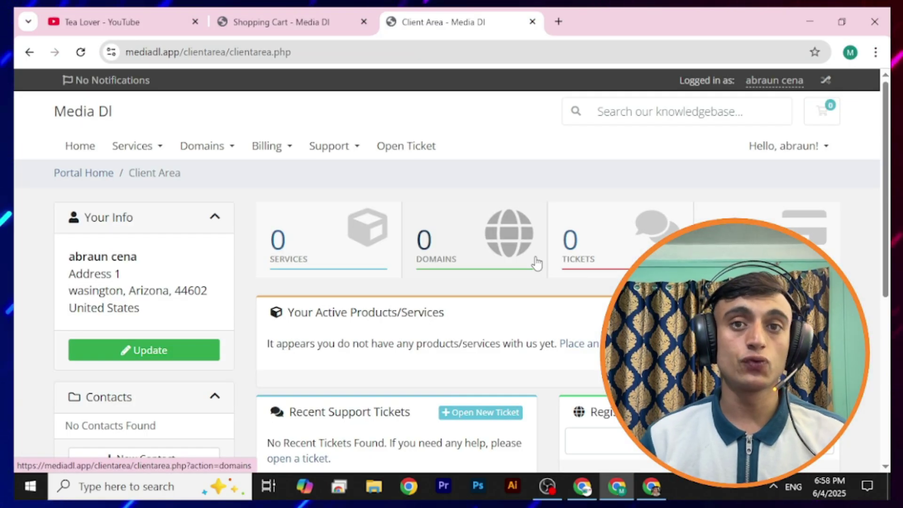
# Step: Open Services, scroll to the Azure Pack's azure details and select the IP 172.31.43.18
pyautogui.click(311, 257)
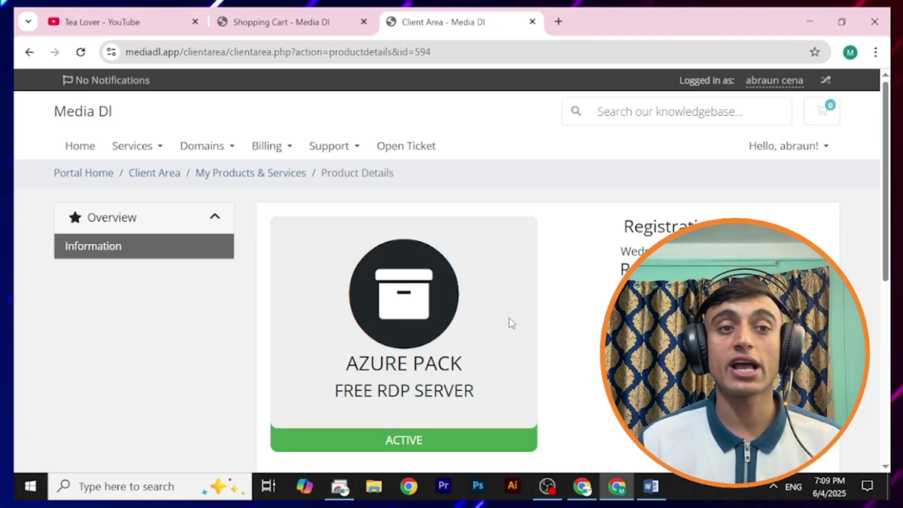
pyautogui.scroll(-2, 509, 318)
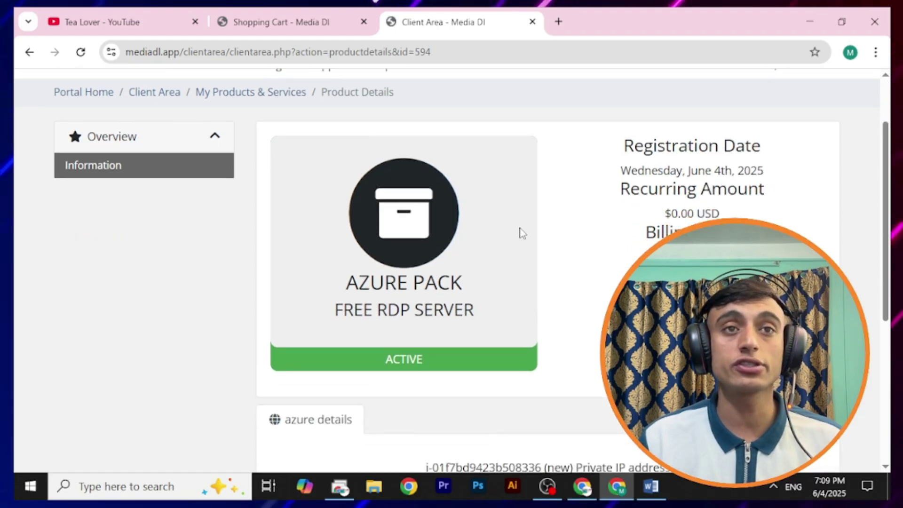
pyautogui.scroll(-4, 521, 232)
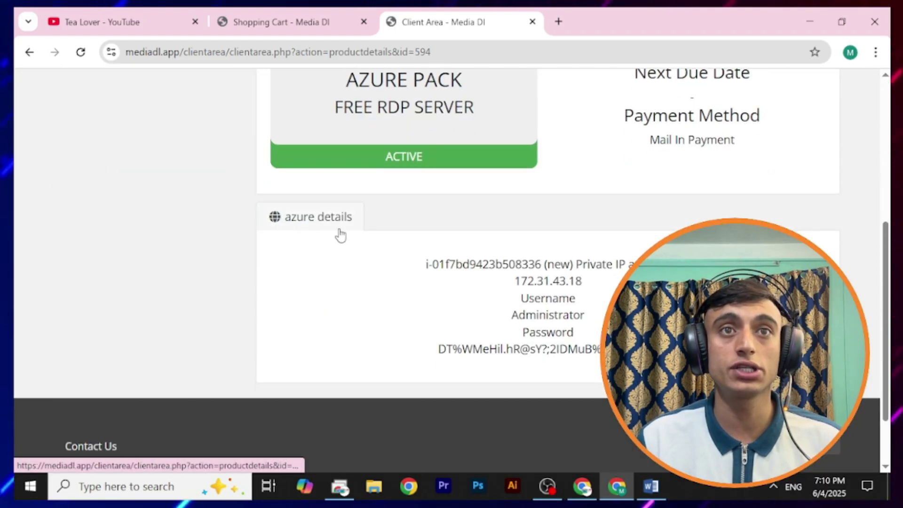
pyautogui.moveTo(516, 282); pyautogui.dragTo(596, 288)
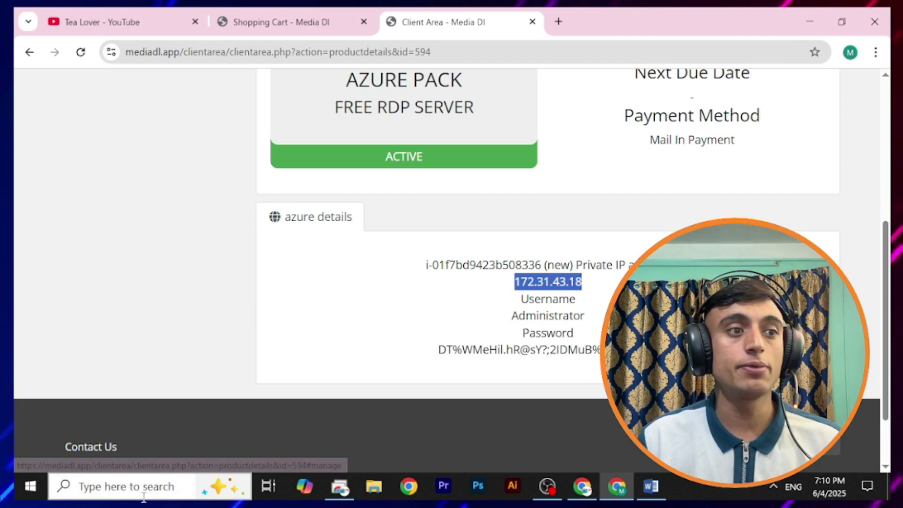
# Step: Search the Start menu for 'rem' and launch Remote Desktop Connection
pyautogui.click(118, 487)
pyautogui.write('e')
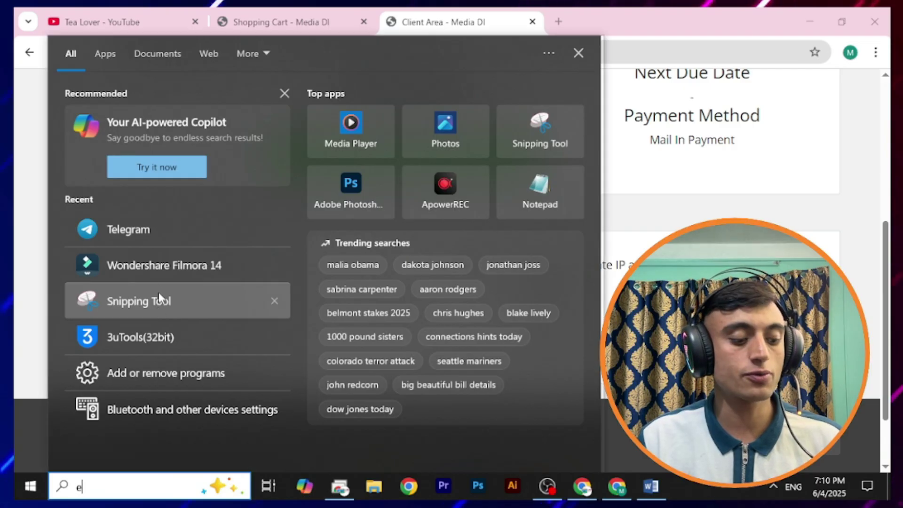
pyautogui.press('BackSpace')
pyautogui.write('rem')
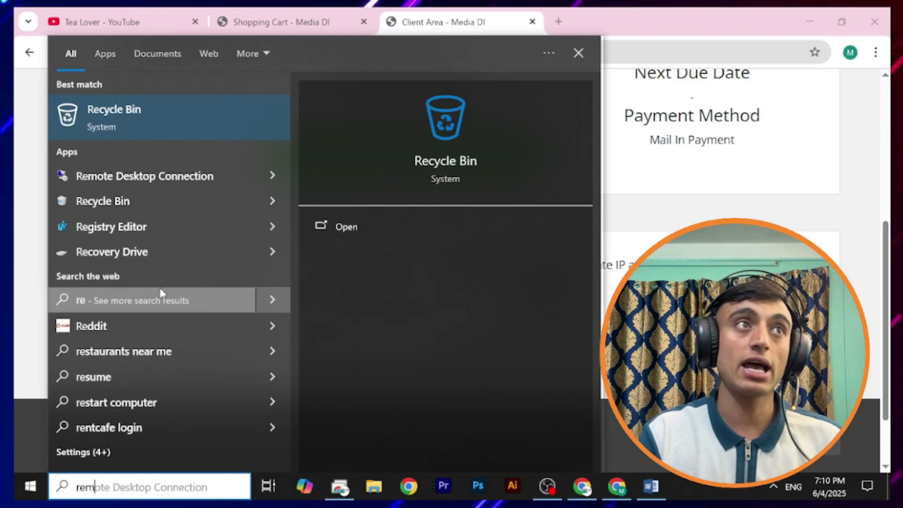
pyautogui.click(149, 118)
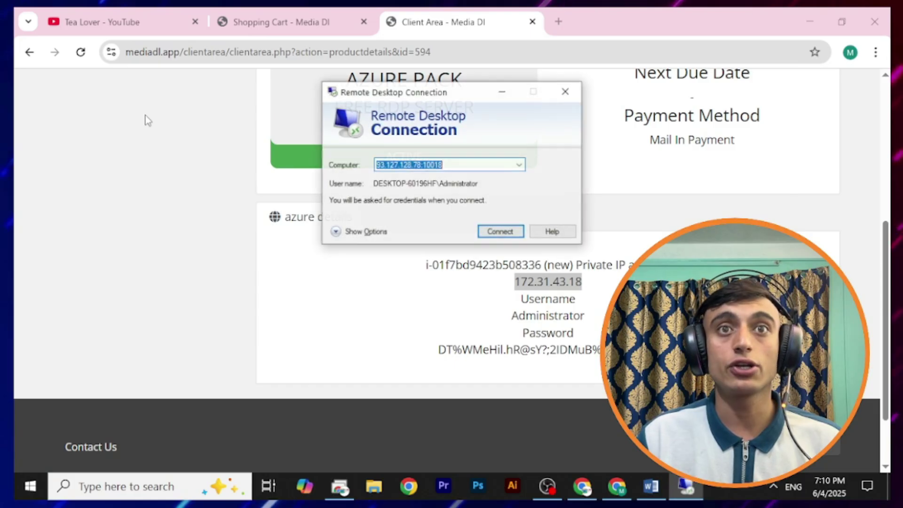
# Step: Copy the IP 172.31.43.18 into the Computer box and connect
pyautogui.doubleClick(539, 281)
pyautogui.rightClick(538, 285)
pyautogui.click(562, 296)
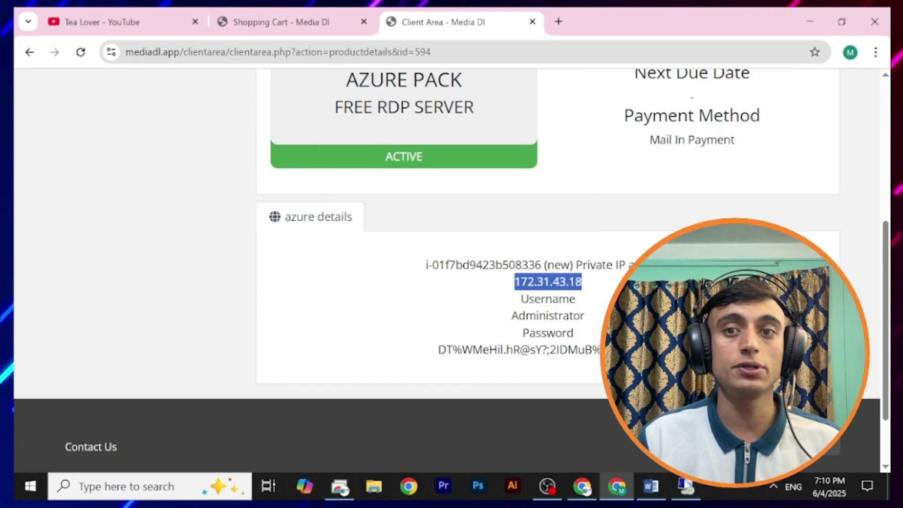
pyautogui.hotkey('alt', 'Tab')
pyautogui.hotkey('ctrl', 'v')
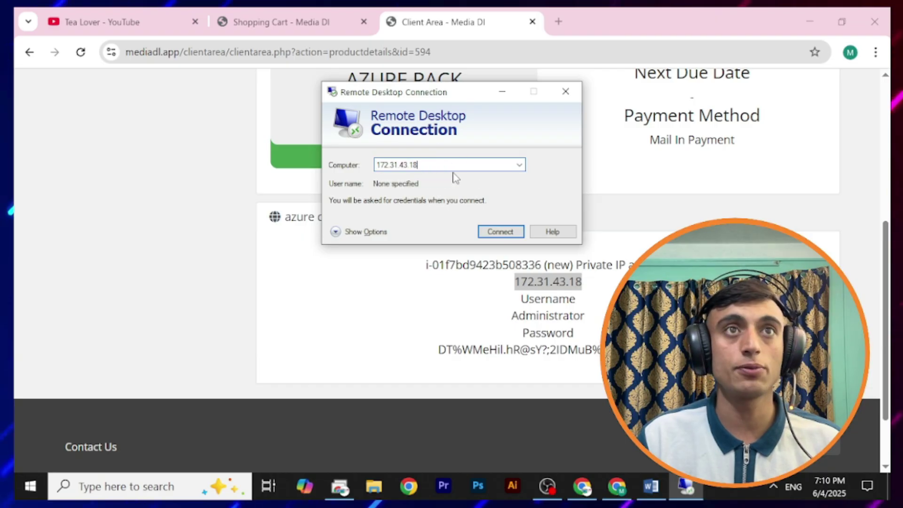
pyautogui.click(501, 232)
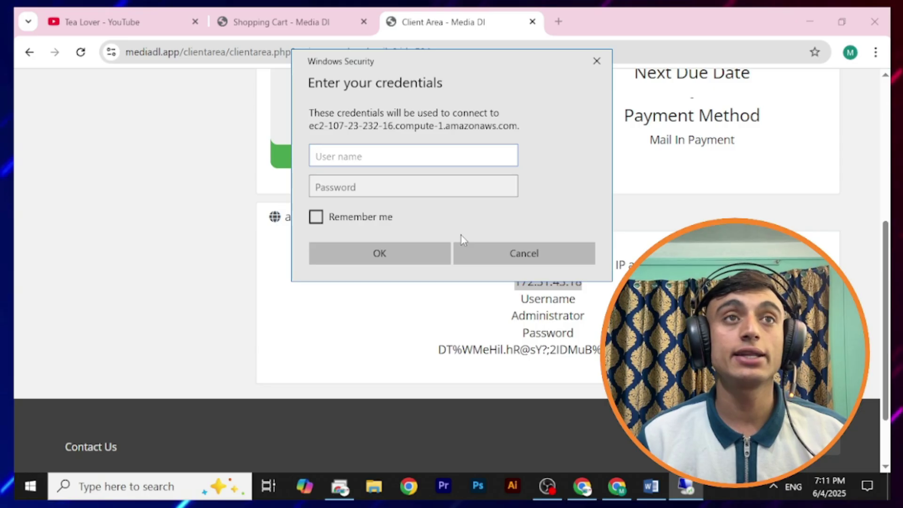
# Step: Copy the Administrator username from the client area into the credentials prompt
pyautogui.click(512, 312)
pyautogui.moveTo(512, 315); pyautogui.dragTo(585, 316)
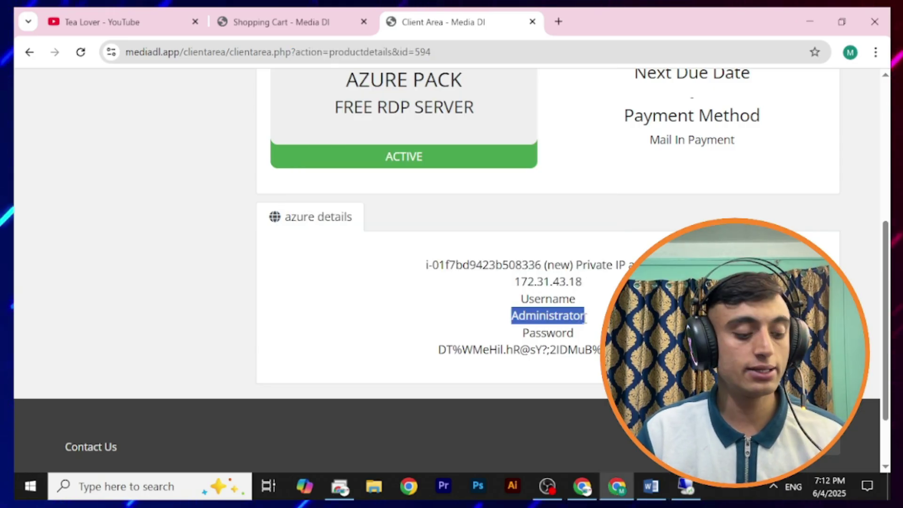
pyautogui.click(685, 487)
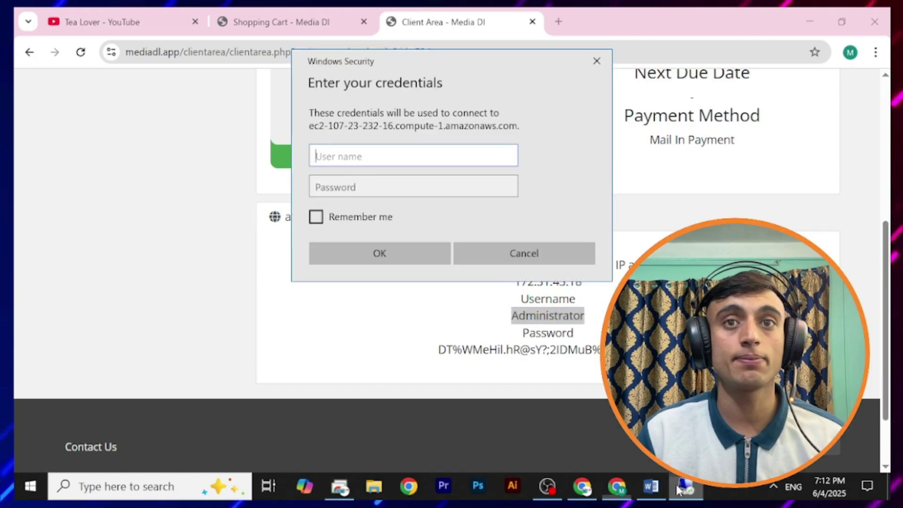
pyautogui.hotkey('ctrl', 'v')
# Step: Paste the server password, submit the credentials and accept the certificate warning
pyautogui.click(401, 181)
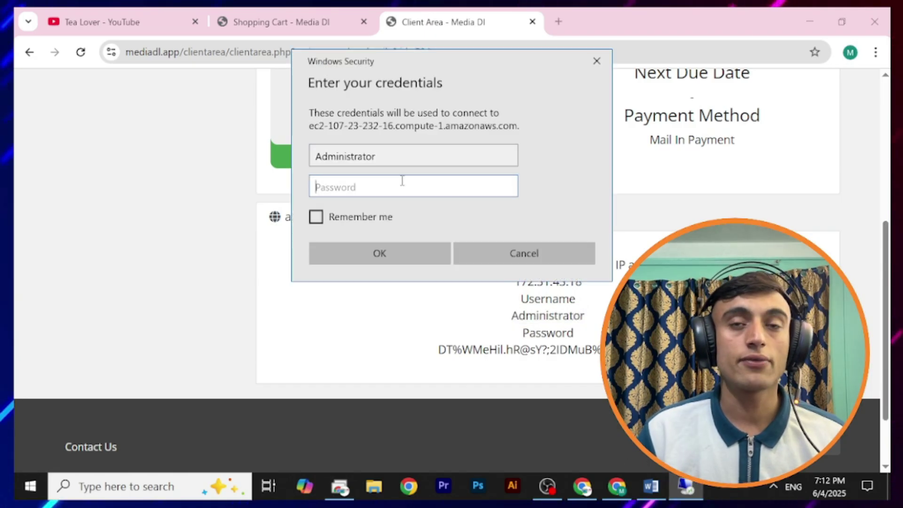
pyautogui.hotkey('ctrl', 'v')
pyautogui.click(384, 253)
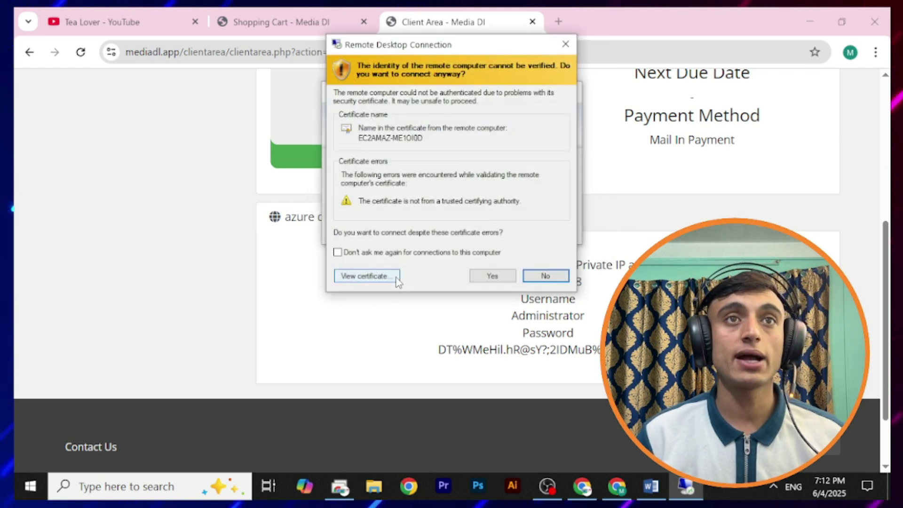
pyautogui.click(491, 276)
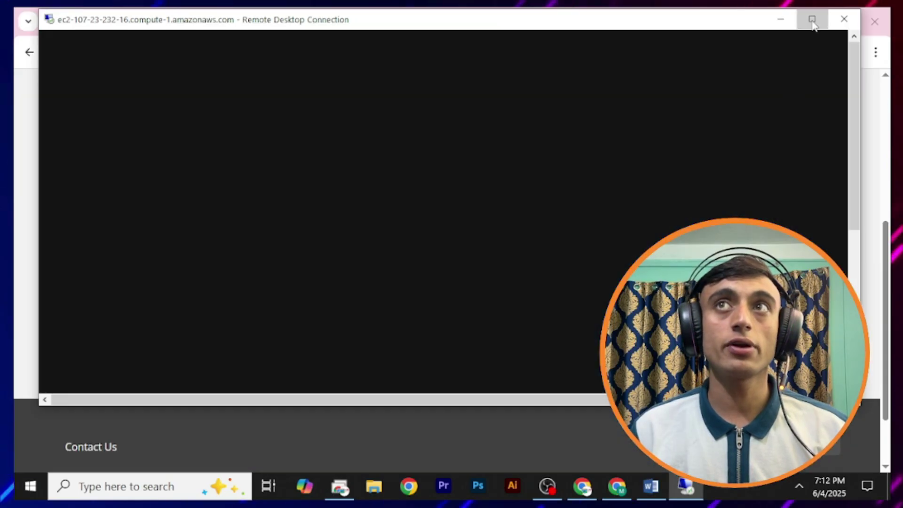
# Step: Maximize the remote session and view the Windows Server's About specifications in Settings > System
pyautogui.click(813, 21)
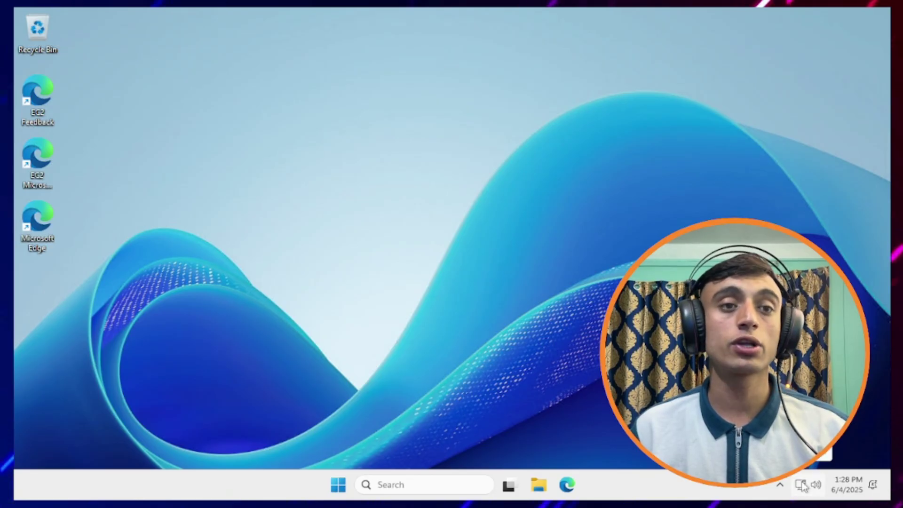
pyautogui.press('super')
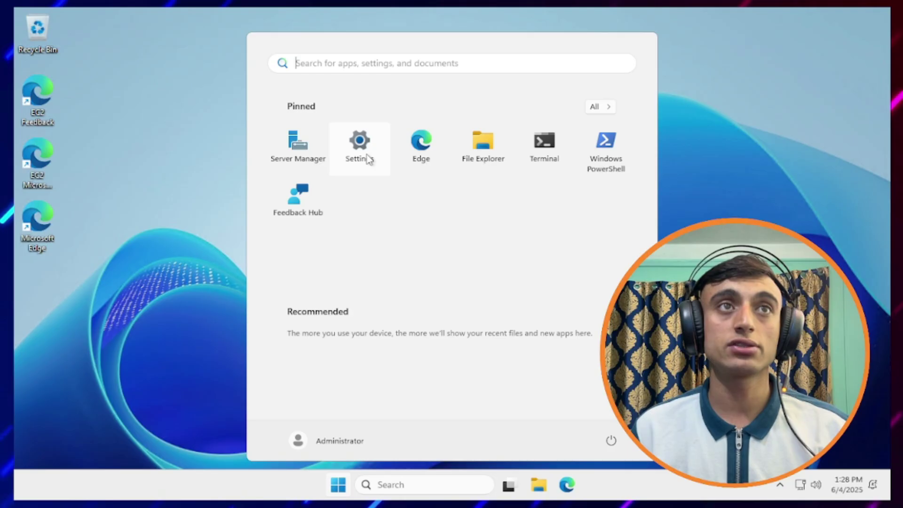
pyautogui.click(379, 175)
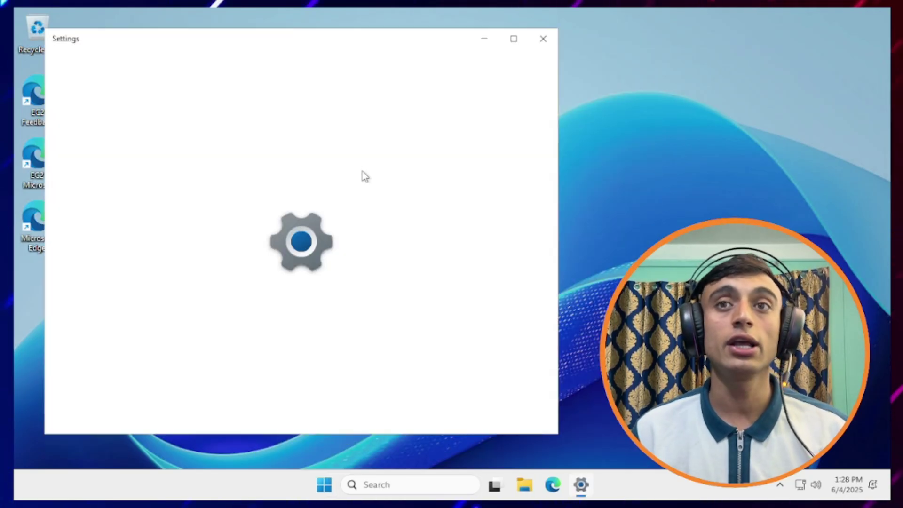
pyautogui.scroll(-10, 374, 202)
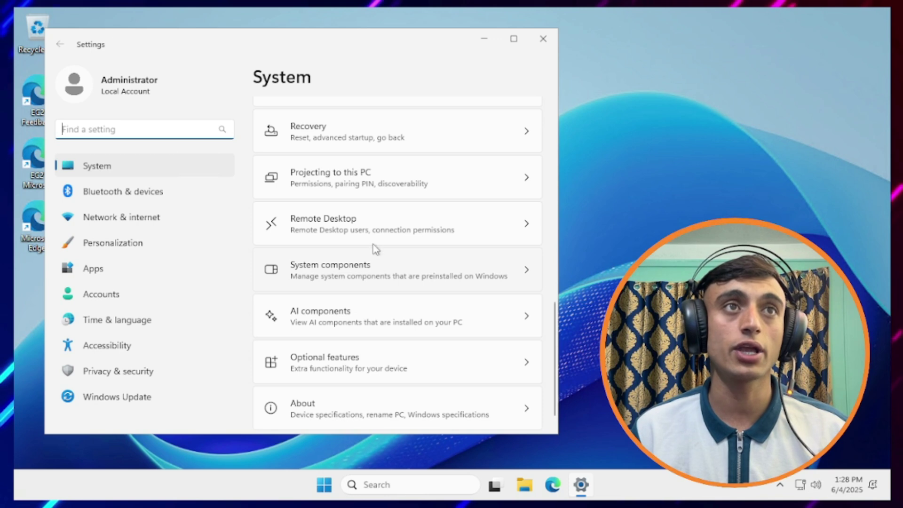
pyautogui.click(372, 407)
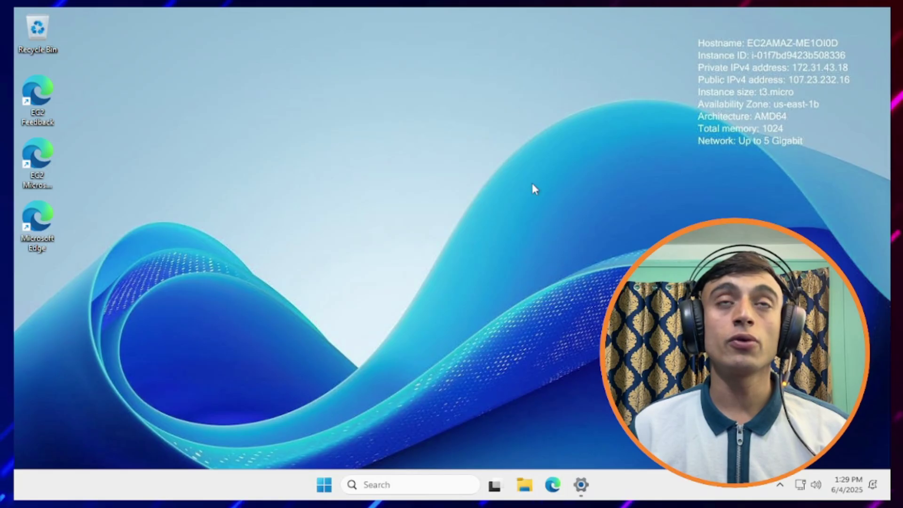
# Step: Restore the Remote Desktop window, move it up and left, then minimize it
pyautogui.moveTo(510, 13)
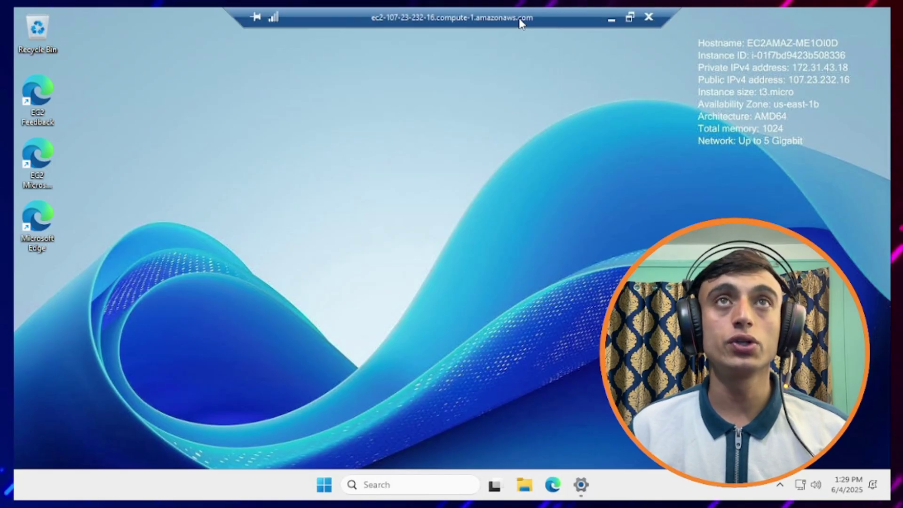
pyautogui.click(559, 15)
pyautogui.moveTo(539, 68); pyautogui.dragTo(479, 23)
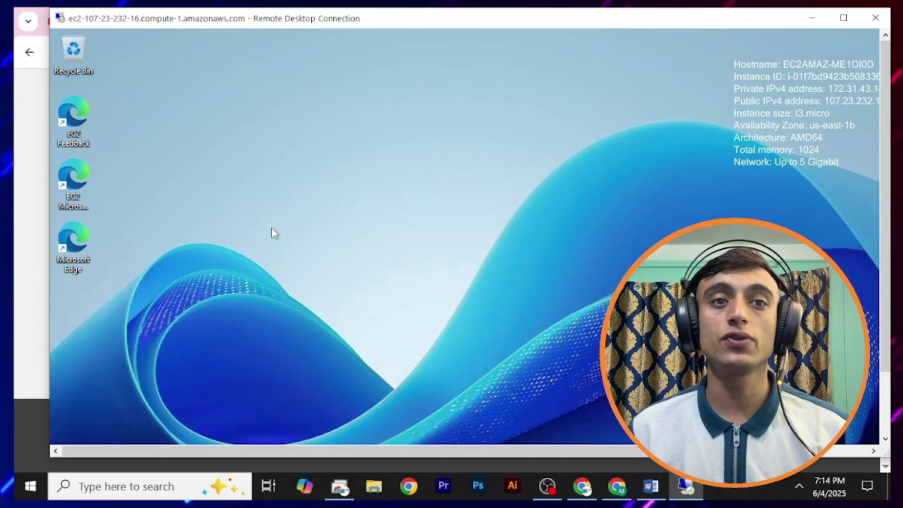
pyautogui.click(816, 21)
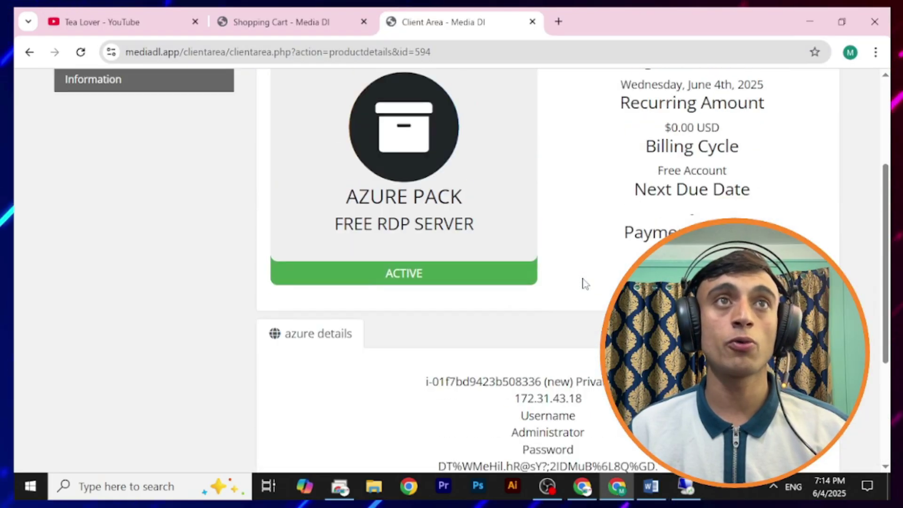
# Step: Scroll the Media Dl home page down to its RDP Azure section, then return to Tea Lover's YouTube channel
pyautogui.scroll(4, 583, 283)
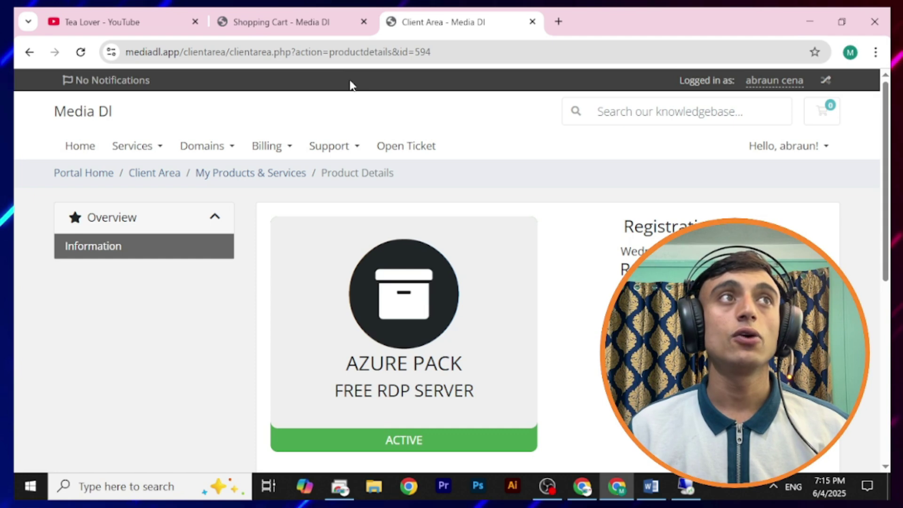
pyautogui.click(301, 23)
pyautogui.scroll(-2, 875, 210)
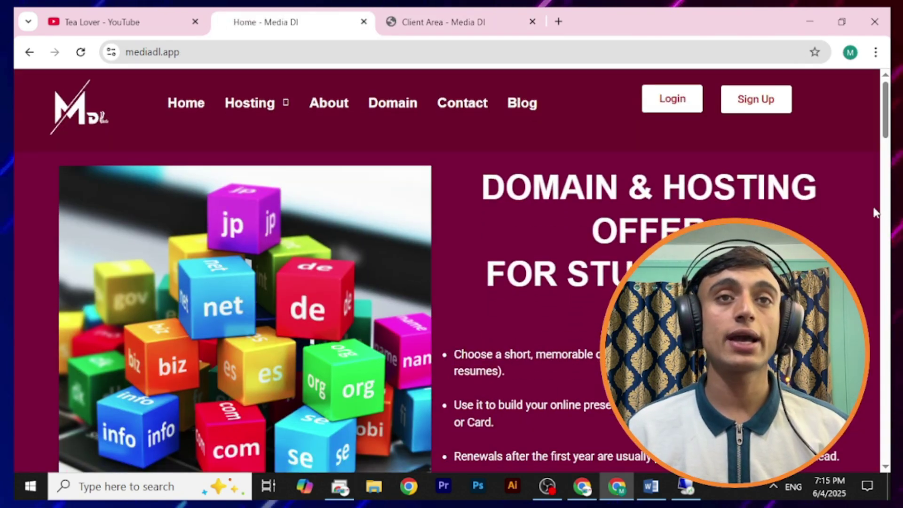
pyautogui.scroll(-10, 447, 270)
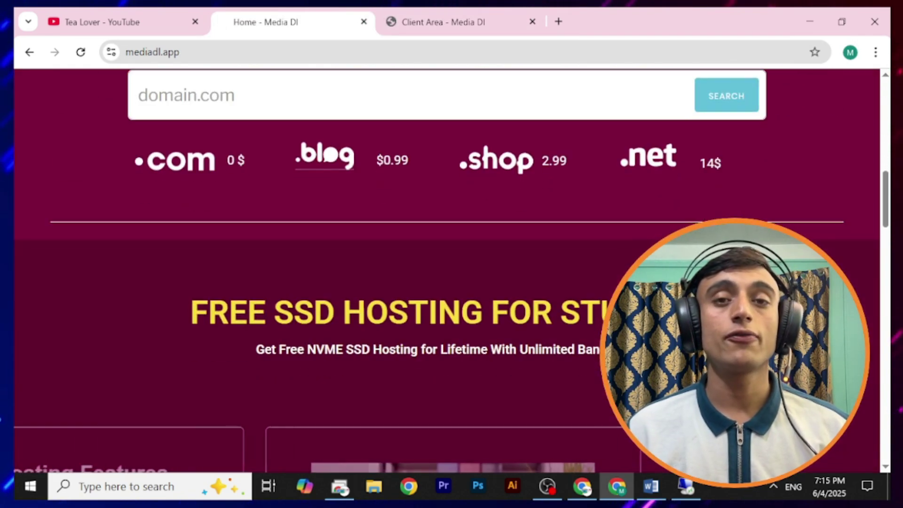
pyautogui.scroll(-3, 778, 226)
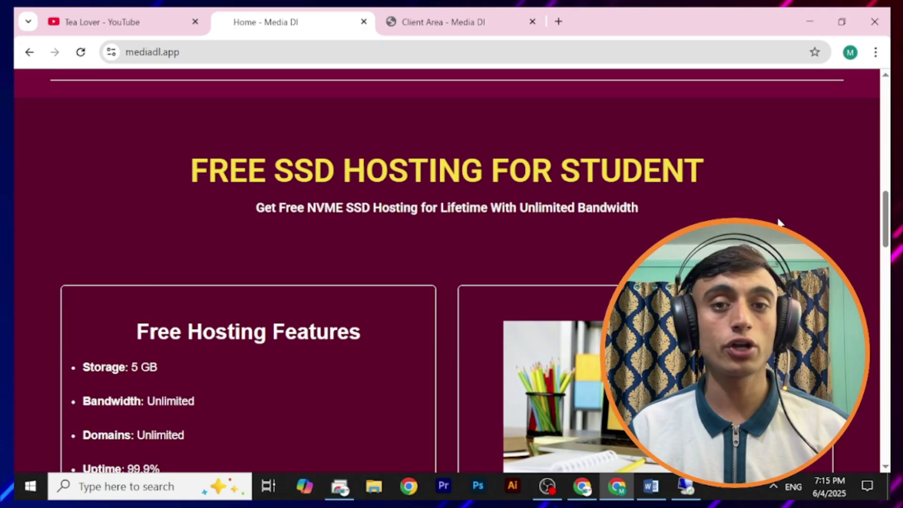
pyautogui.scroll(-9, 778, 221)
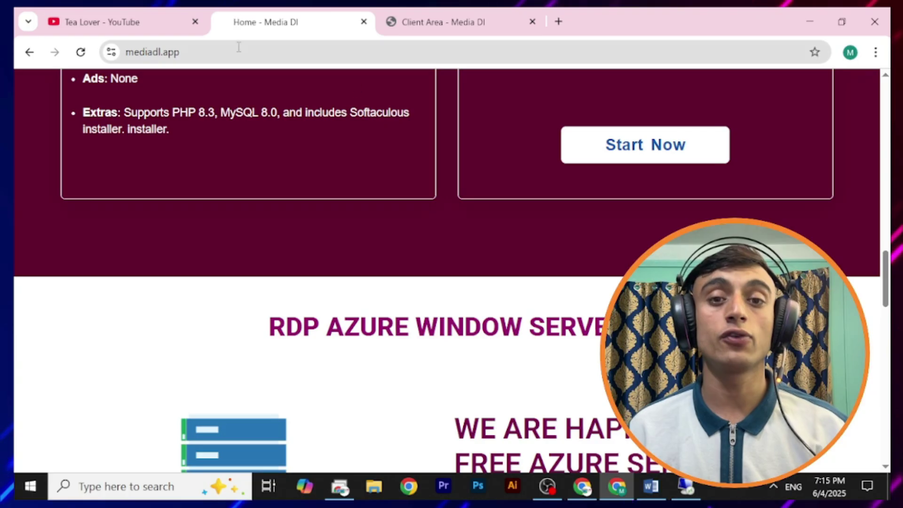
pyautogui.click(110, 22)
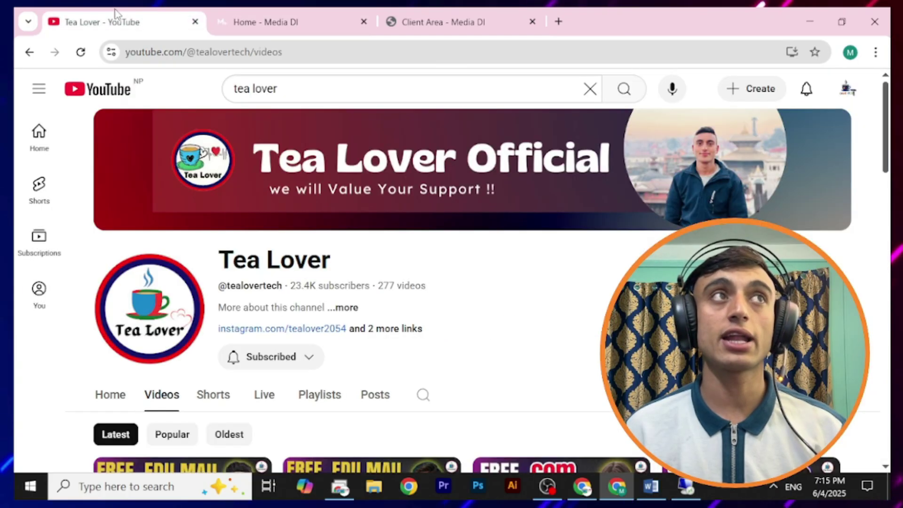
# Step: Open the channel's linked instagram.com profile, dismiss the sign-up popup, and return to Tea Lover's Videos page
pyautogui.click(329, 335)
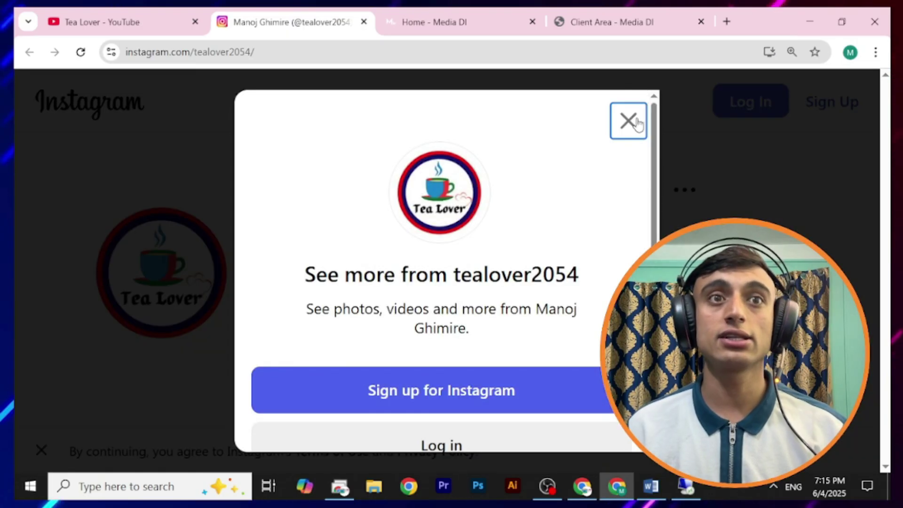
pyautogui.click(629, 121)
pyautogui.click(118, 22)
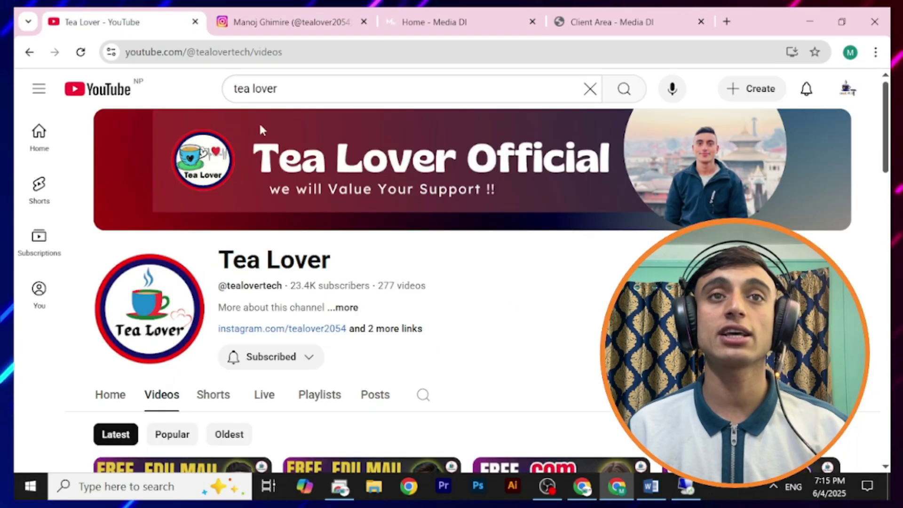